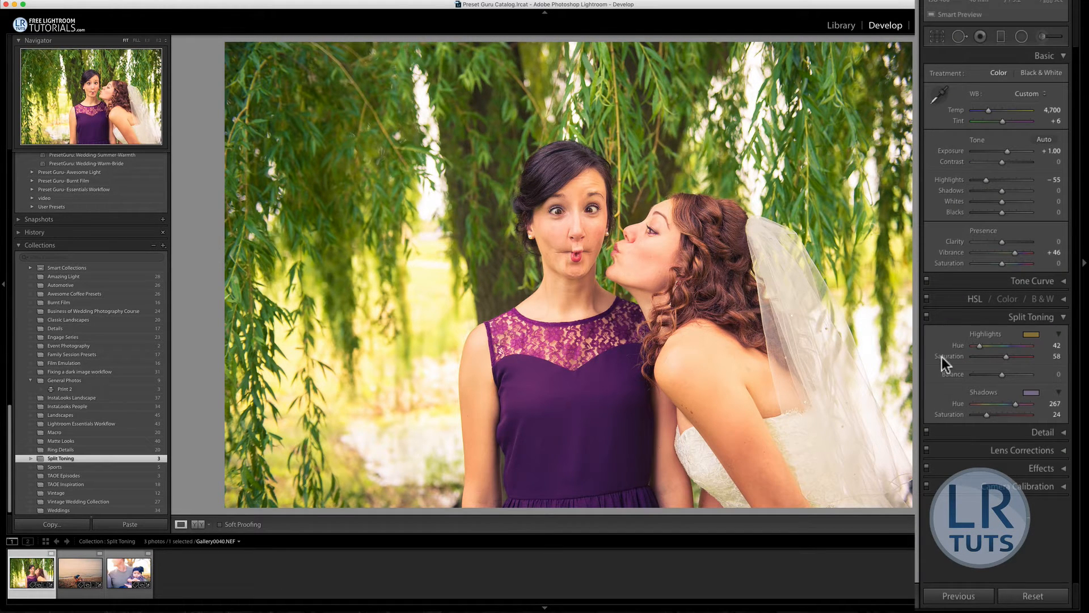
Compare the wedding photo with split toning off and on, and view the highlights and shadows color pickers
left_click(925, 315)
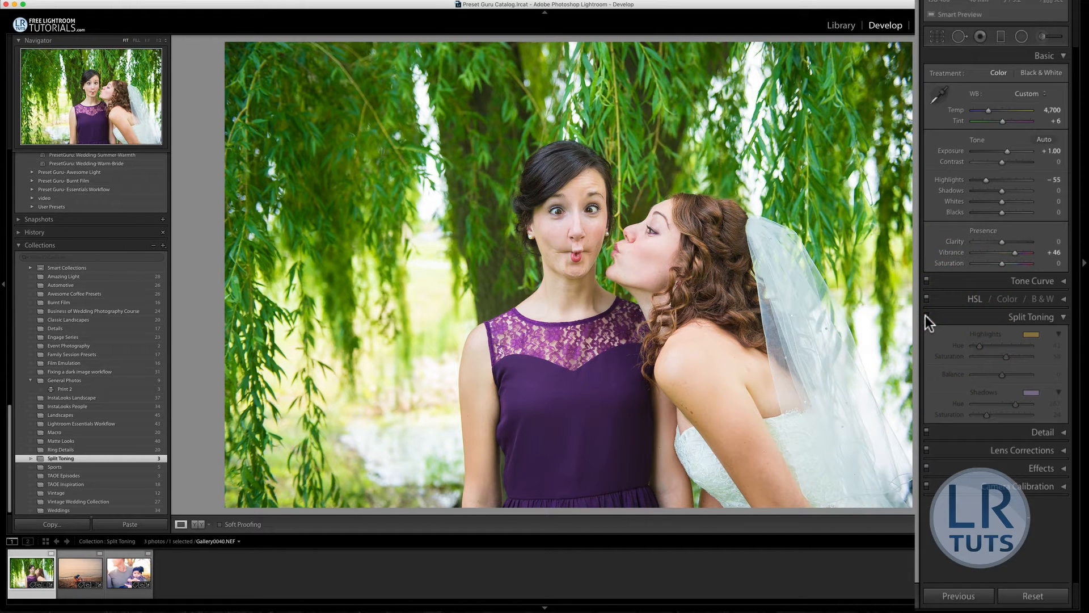
left_click(925, 315)
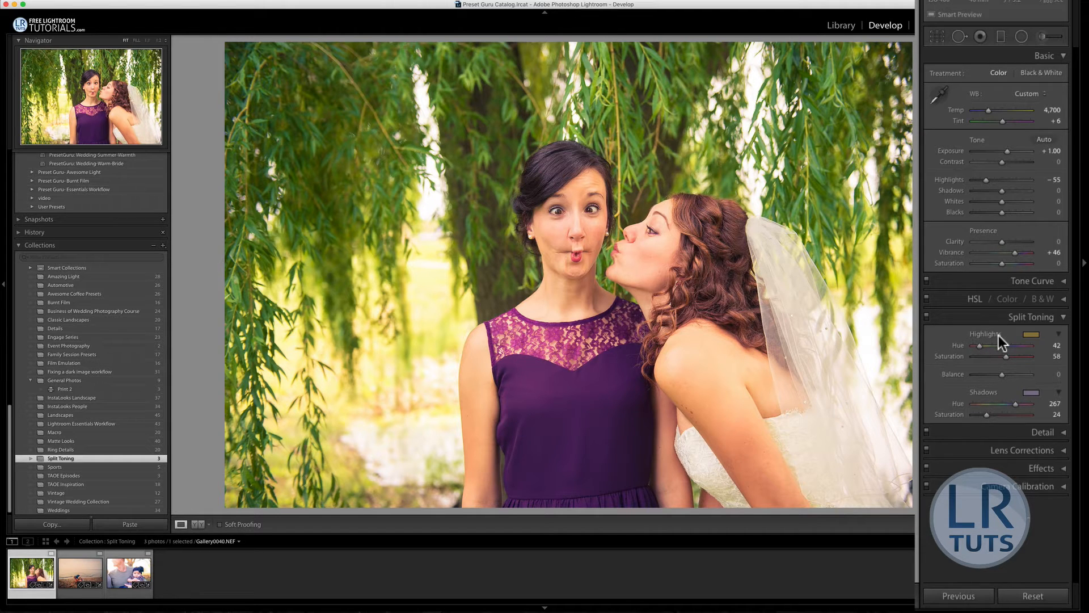
left_click(1032, 334)
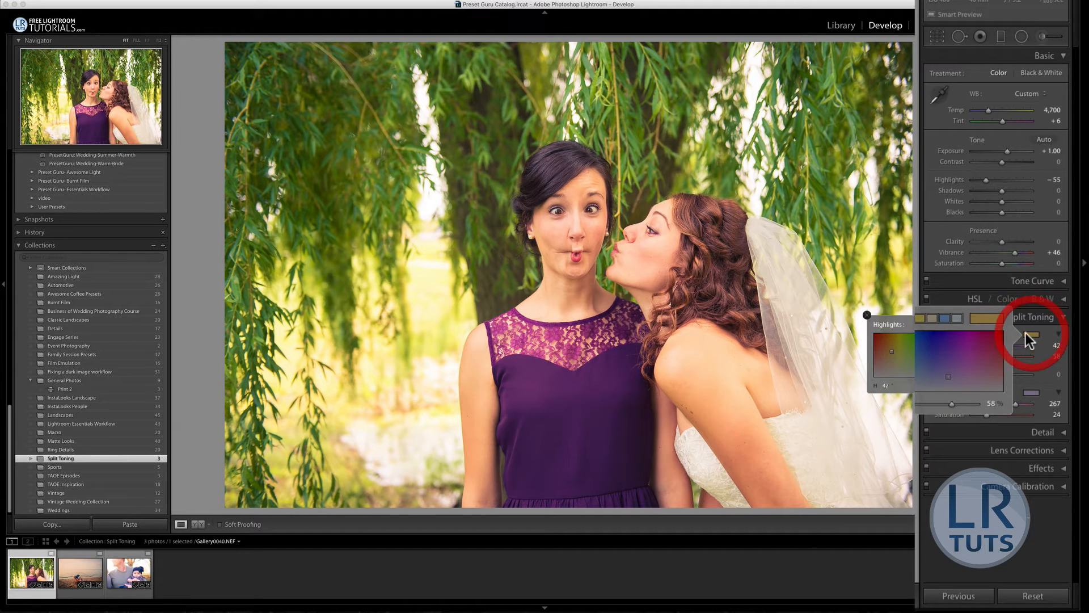
left_click(868, 315)
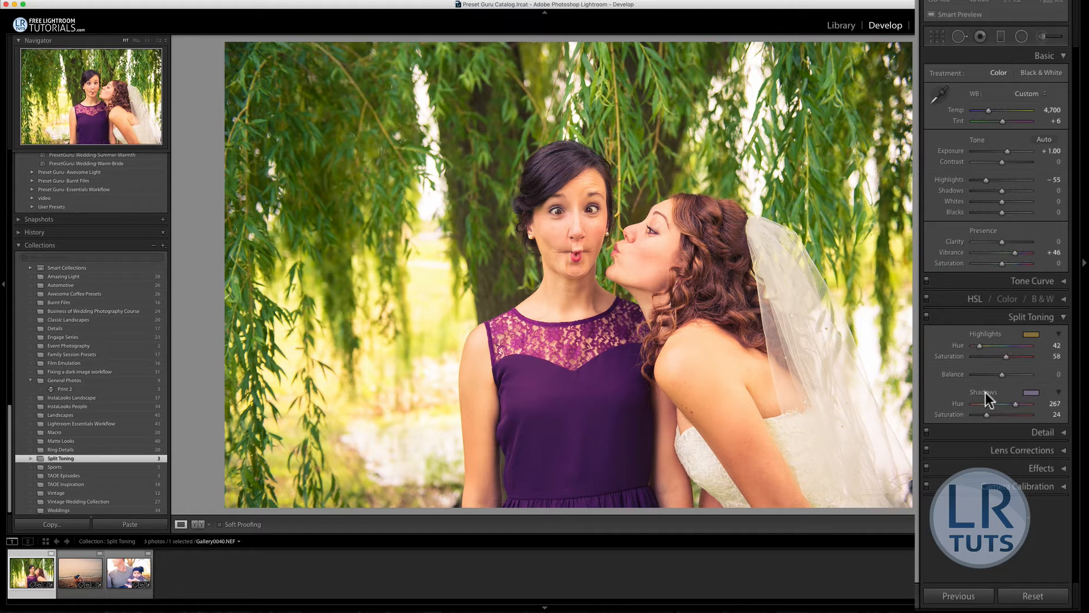
left_click(1031, 393)
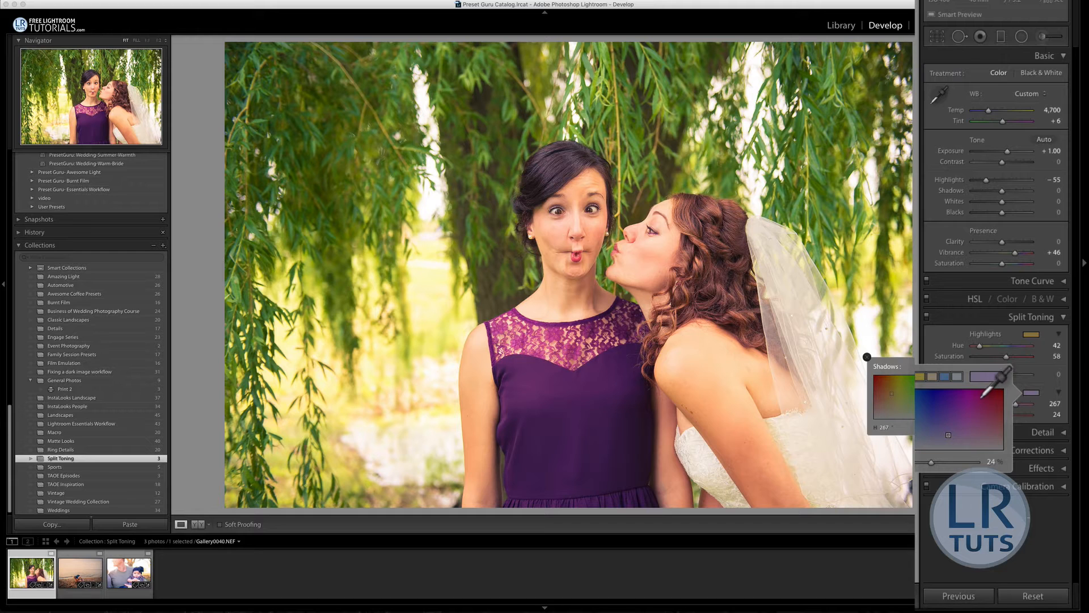
left_click(867, 358)
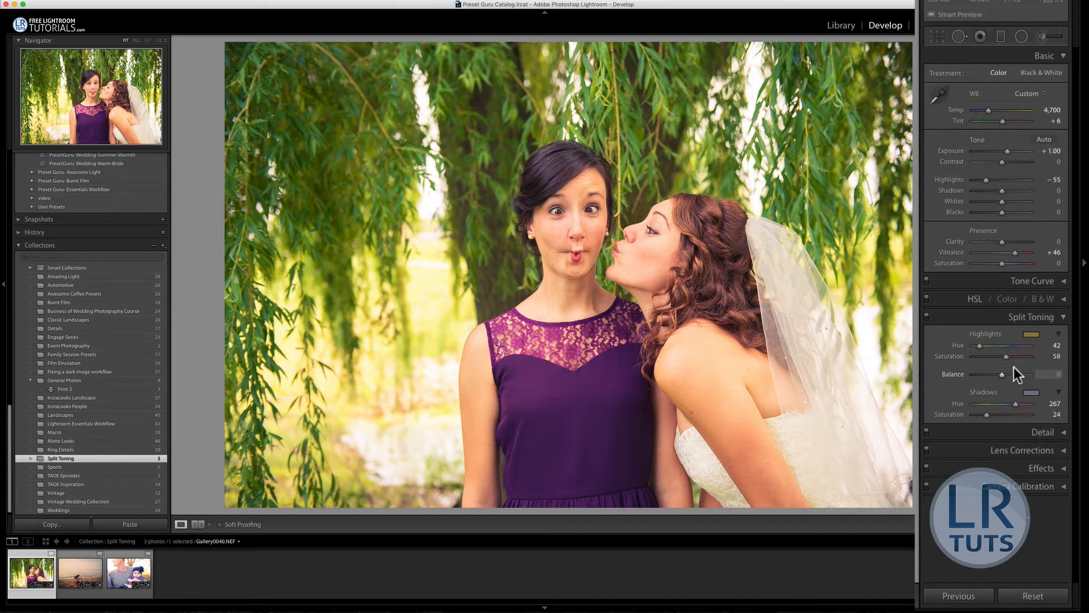
Drop the split toning highlights saturation to 0, and raise it to 61
left_click_drag(1004, 356, 965, 361)
left_click(957, 362)
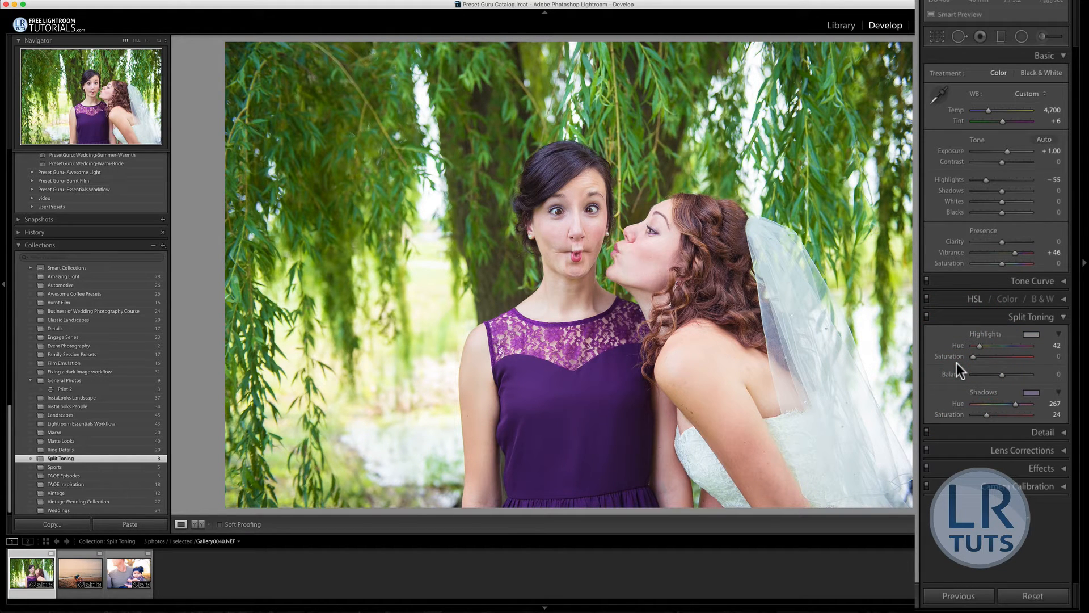
left_click_drag(998, 358, 1006, 362)
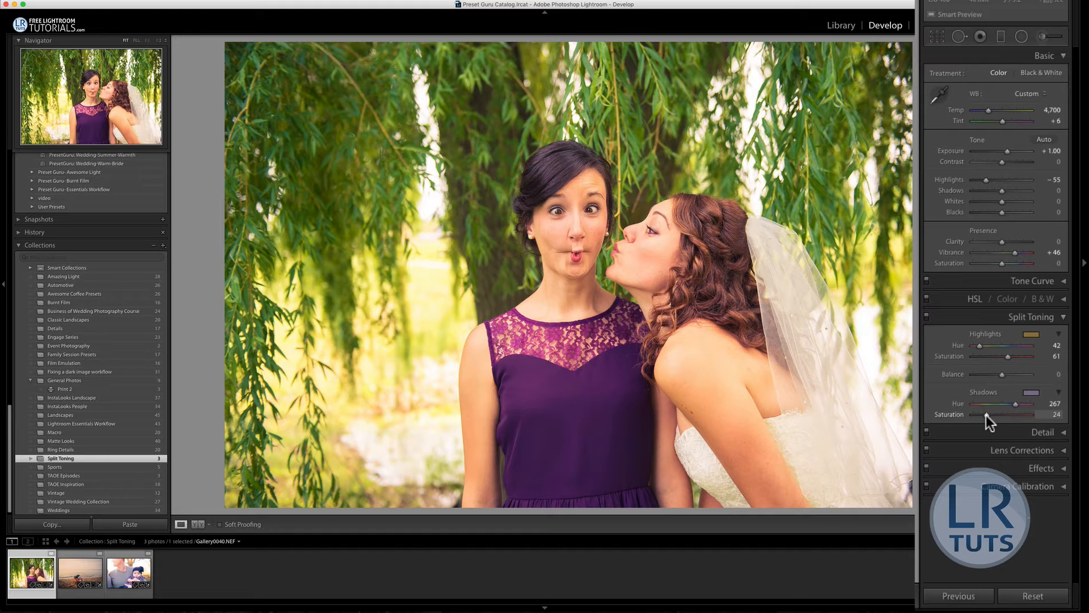
Test the split toning shadows saturation at 100, and bring it down to 25
left_click_drag(986, 414, 1030, 413)
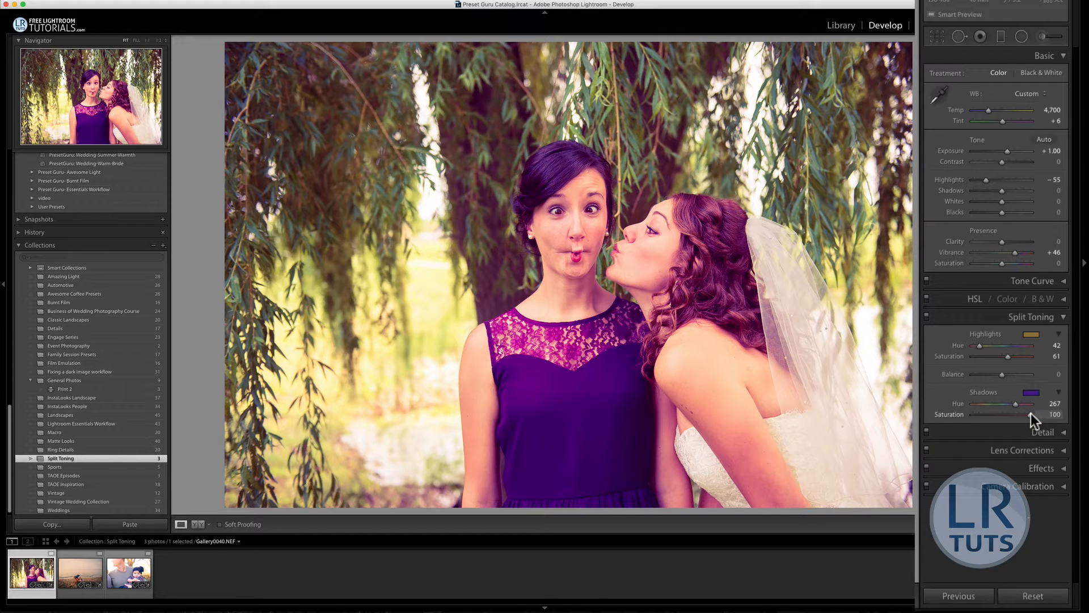
left_click(1030, 413)
left_click_drag(1030, 413, 988, 418)
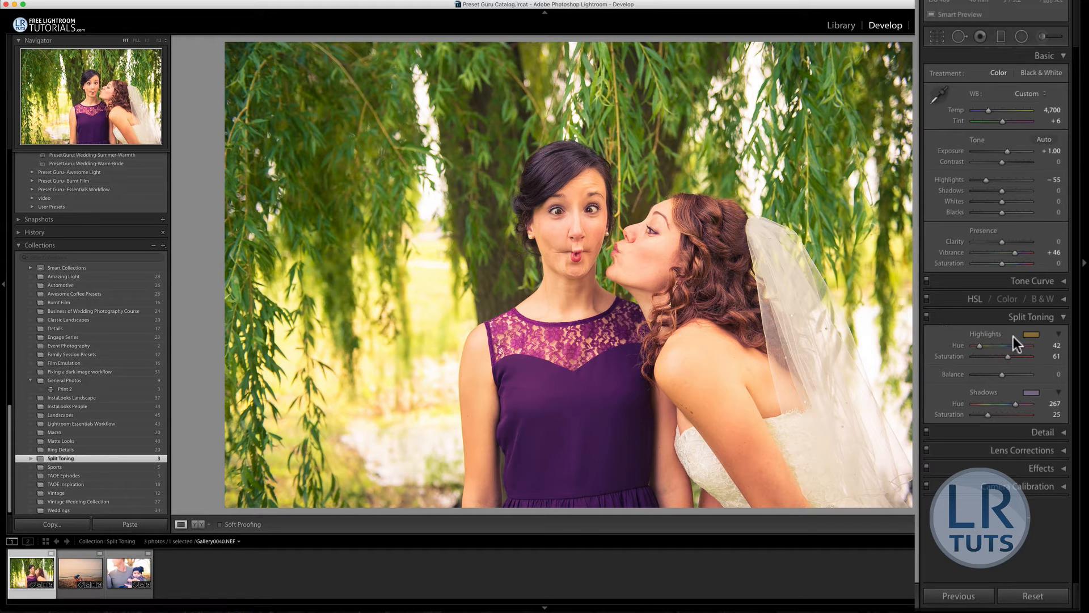
Try a yellow shadows color with hue 54 and saturation 61, and undo the last two shadows changes
left_click(1032, 392)
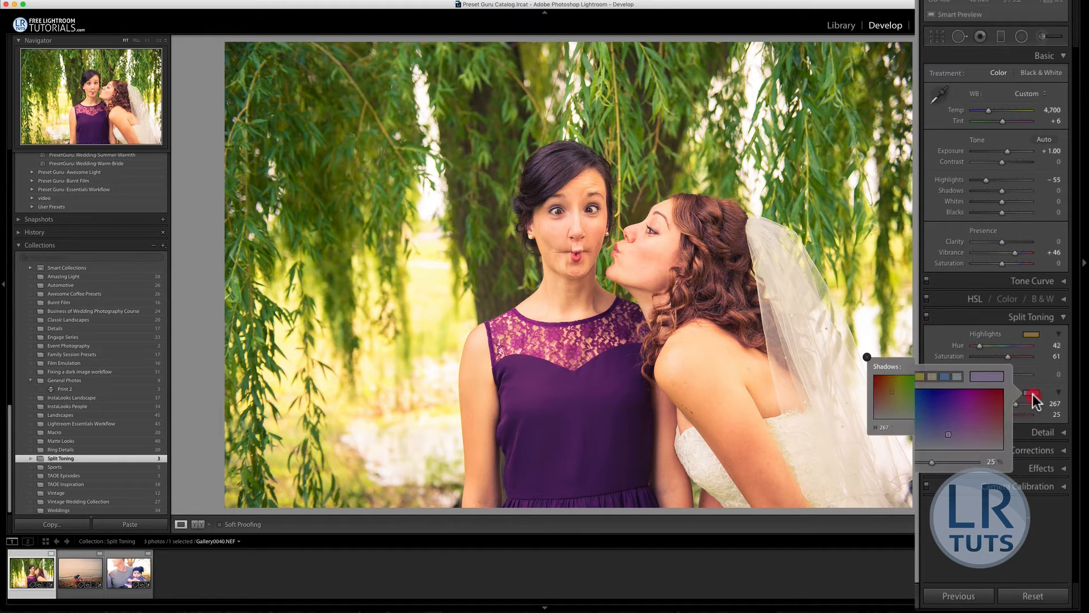
left_click_drag(1032, 400, 897, 393)
left_click(866, 357)
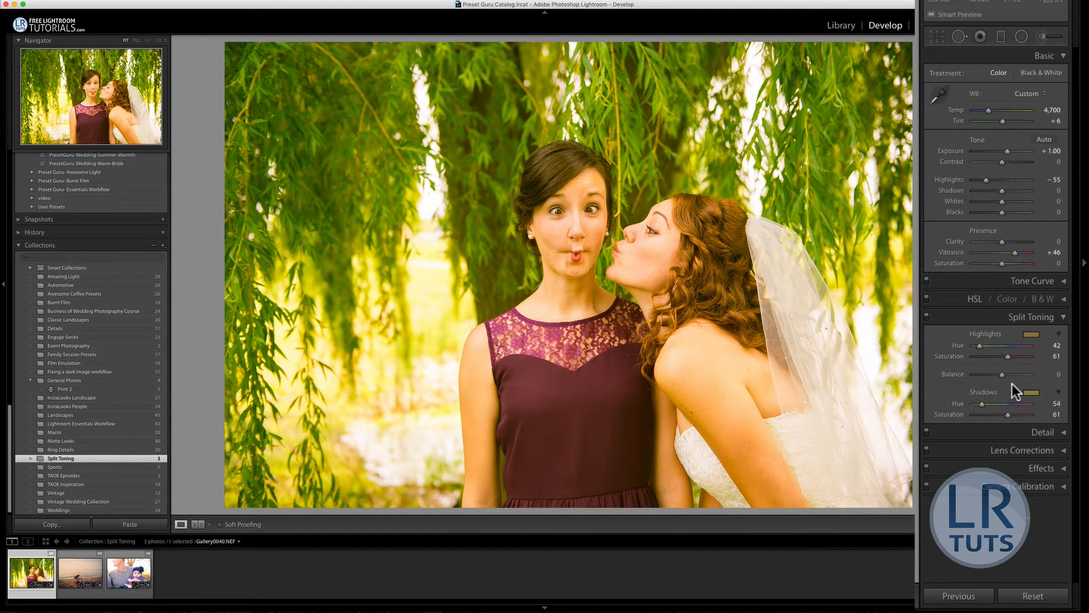
key("super+z")
key("super+z")
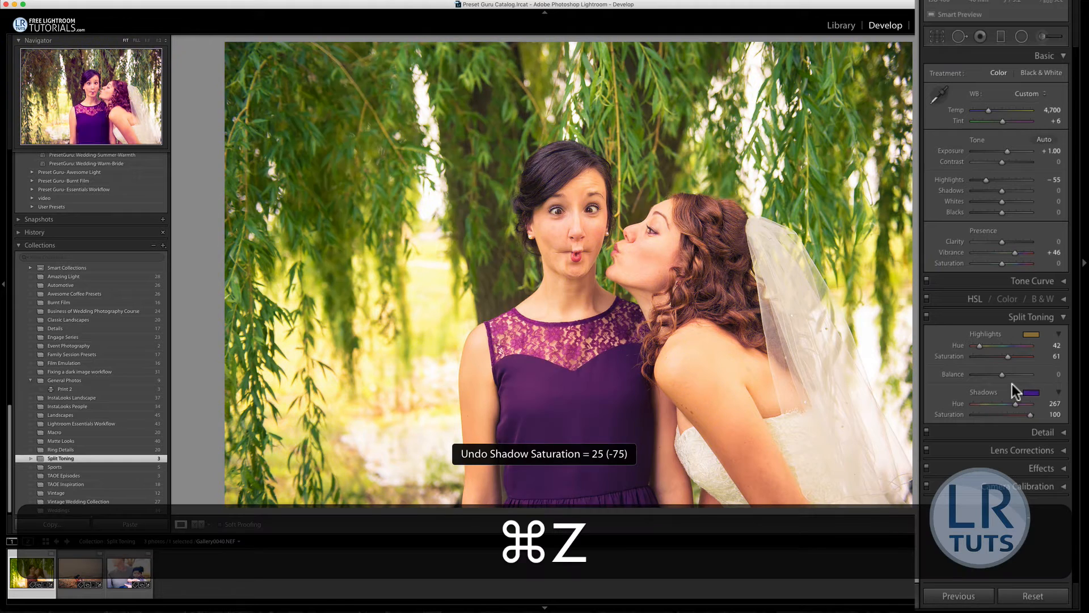
Set the shadows saturation to 31, try shifting the split toning balance, and reset the balance to 0
left_click_drag(1028, 413, 988, 418)
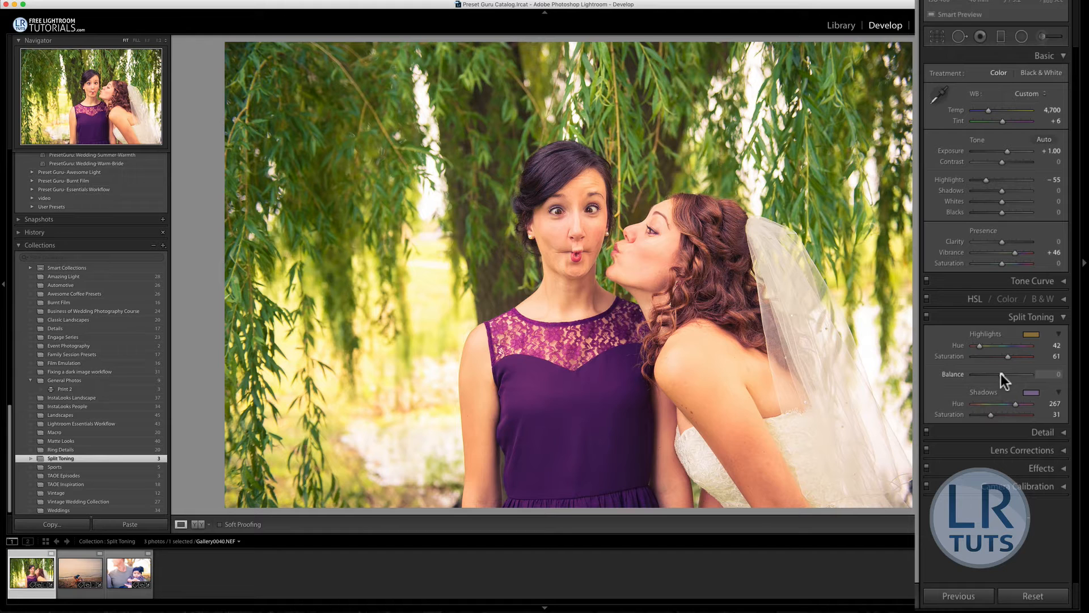
left_click(1001, 373)
double_click(956, 374)
mouse_move(998, 375)
left_mouse_down()
mouse_move(981, 376)
mouse_move(1018, 377)
mouse_move(1000, 377)
left_mouse_up()
double_click(960, 374)
Compare the wedding photo and the beach photo of the two children with split toning off and on
left_click(926, 316)
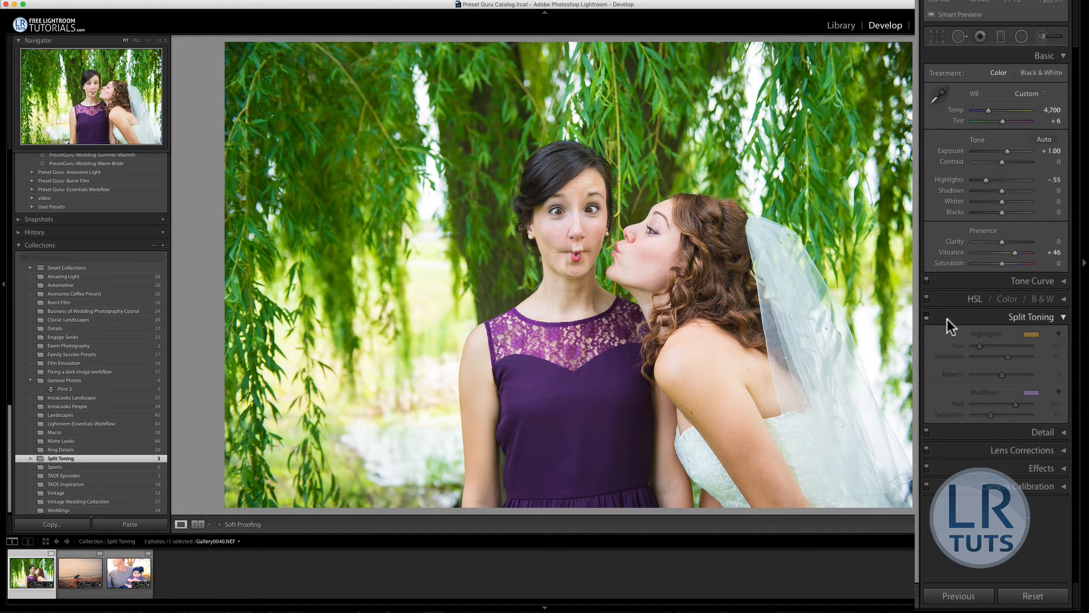
left_click(927, 316)
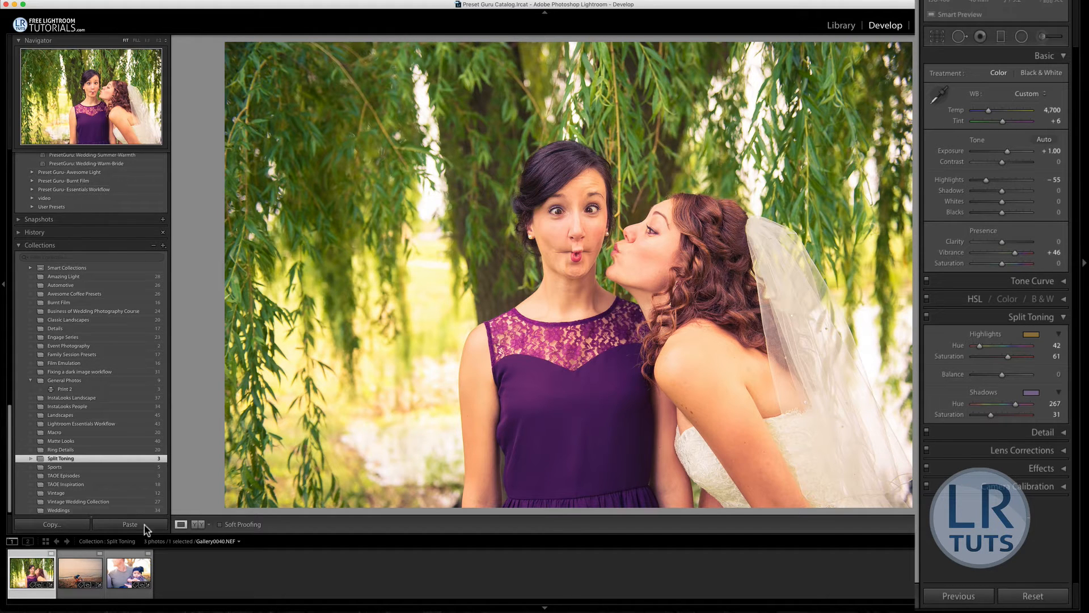
left_click(87, 564)
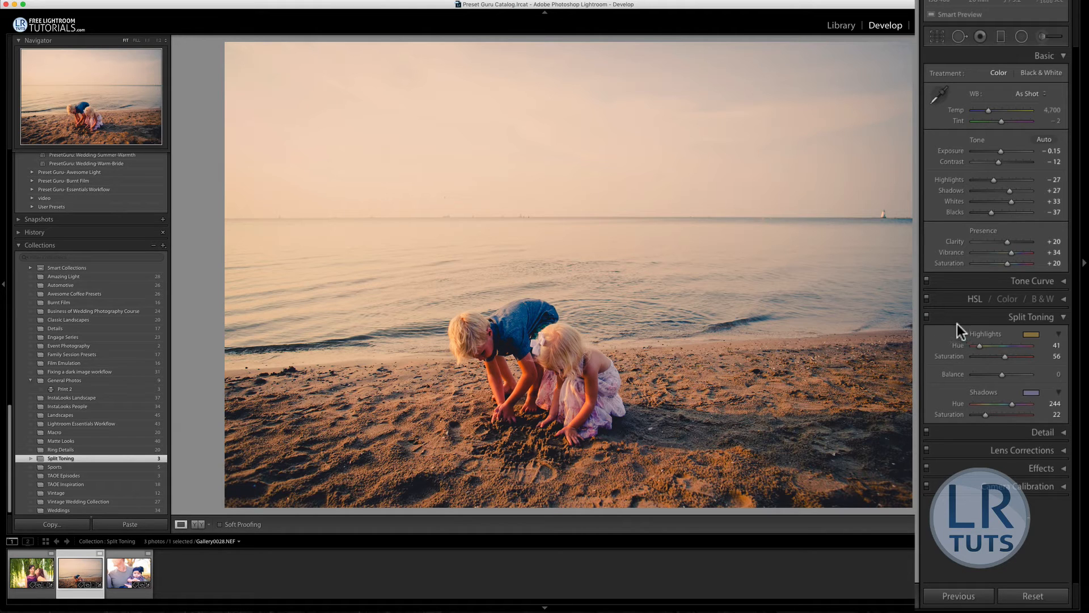
left_click(926, 317)
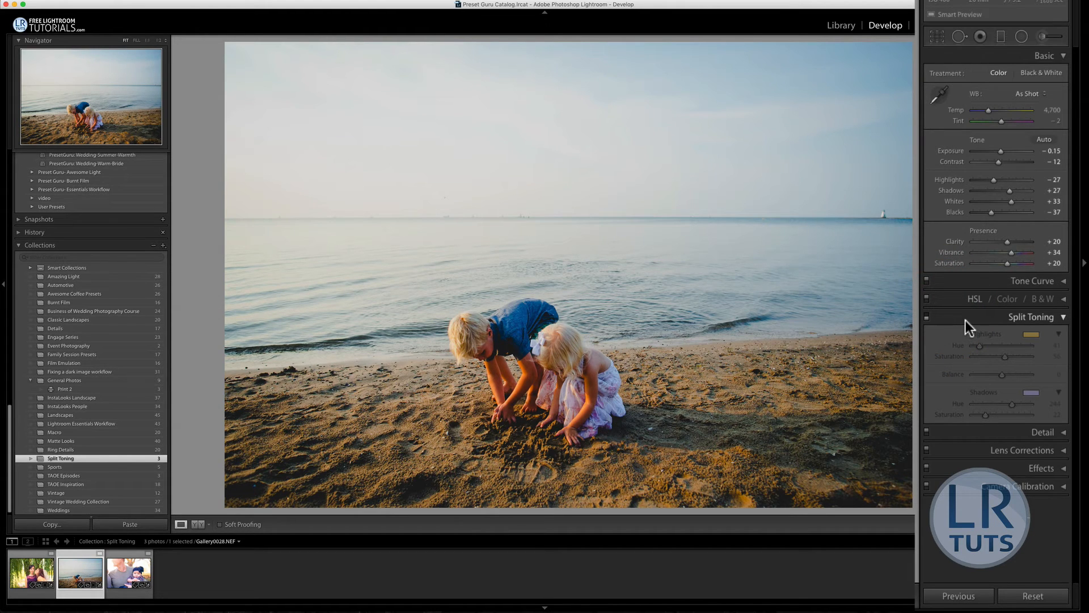
left_click(927, 316)
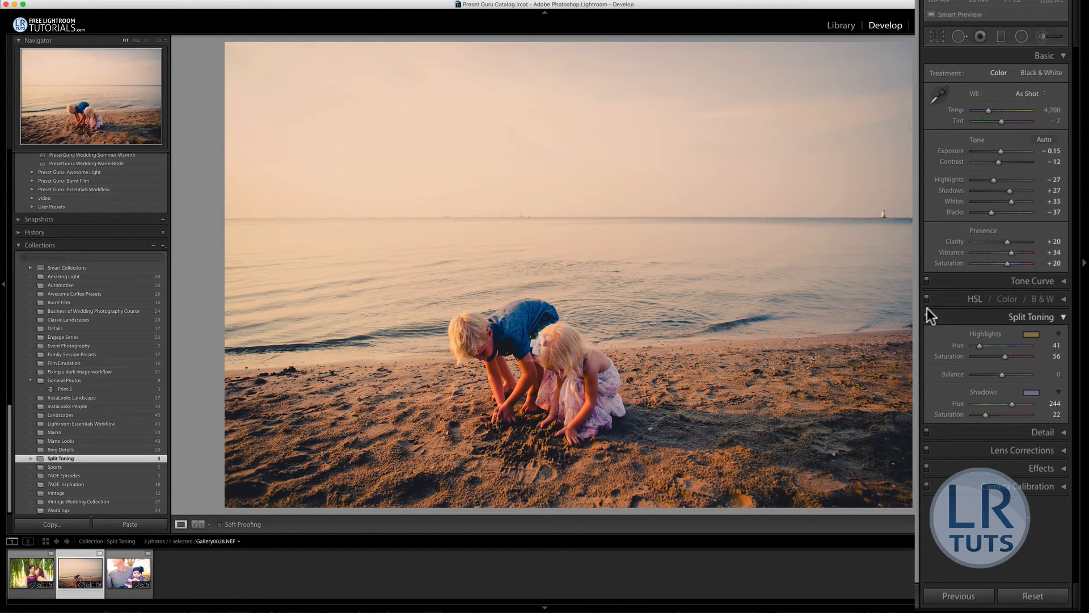
left_click(927, 315)
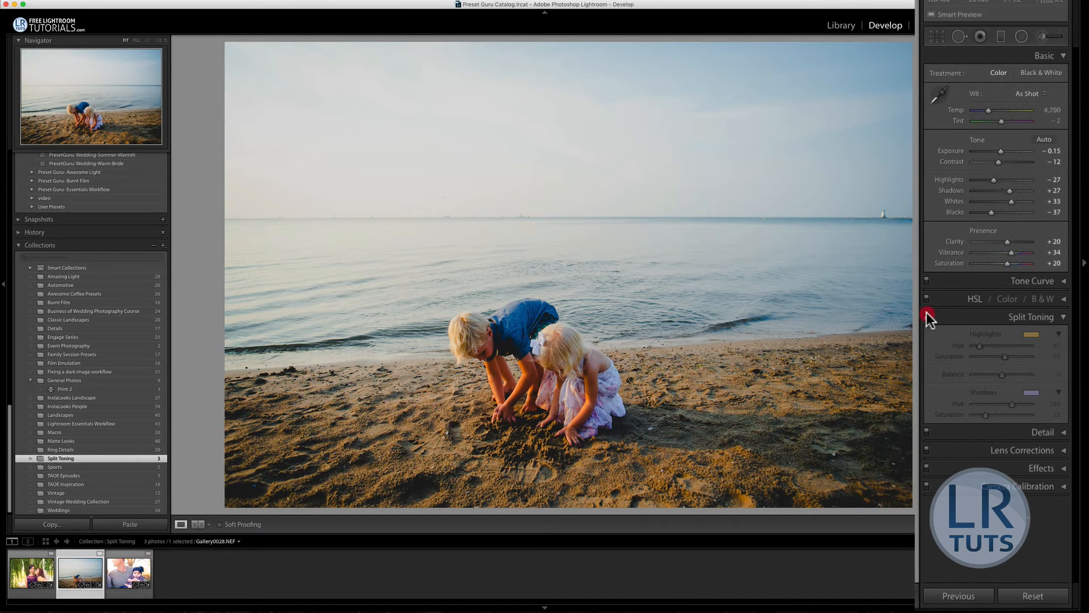
left_click(927, 316)
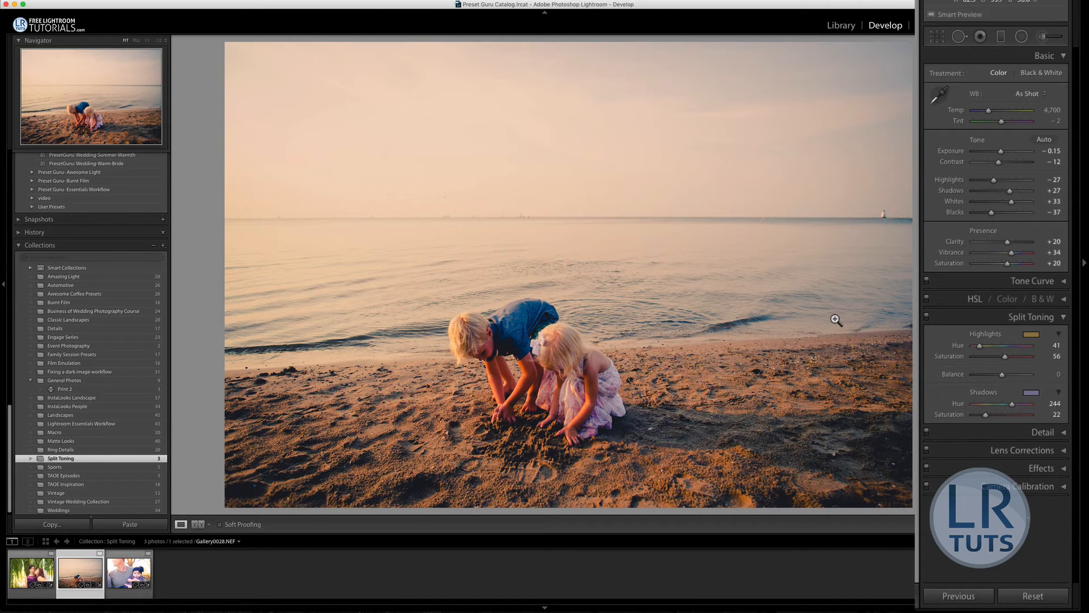
Switch to the photo of the man holding a baby and turn off its split toning
key("Right")
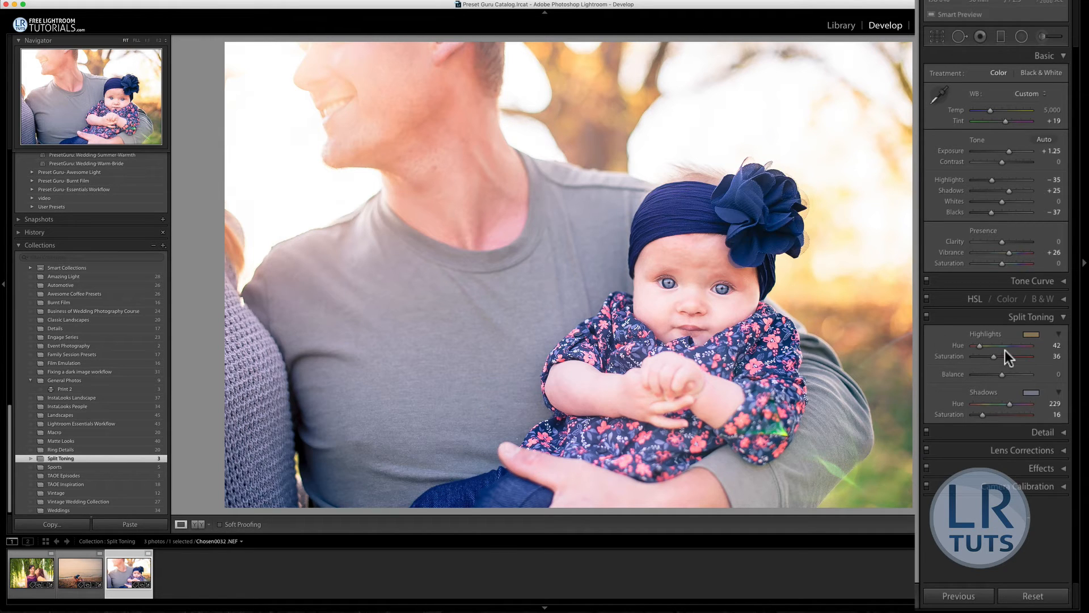
left_click(926, 318)
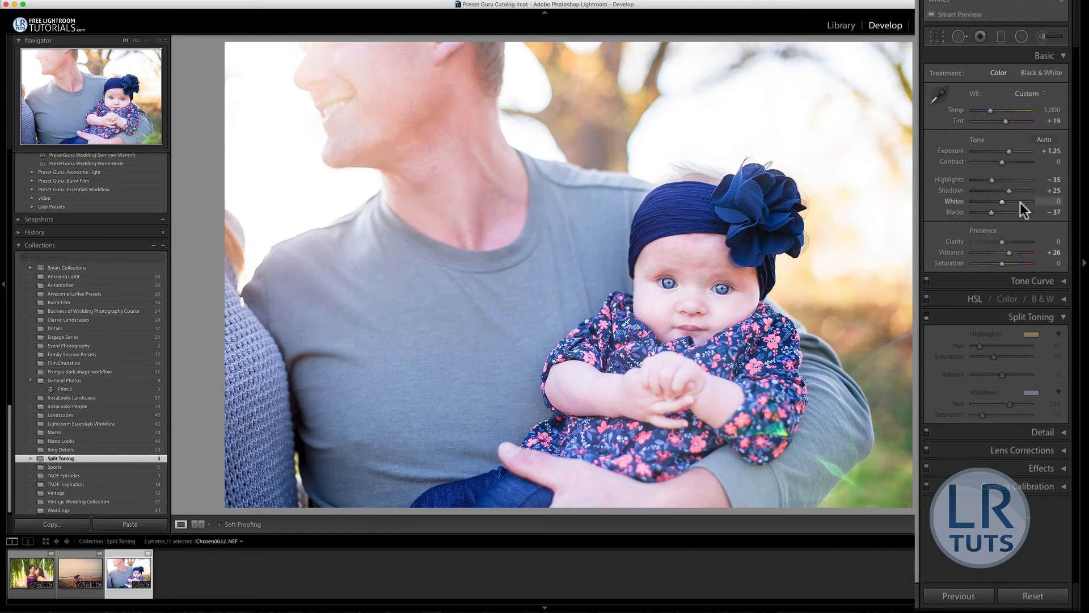
Try warming the white balance temperature to 5,650, and return it to 5,000
left_click(1051, 111)
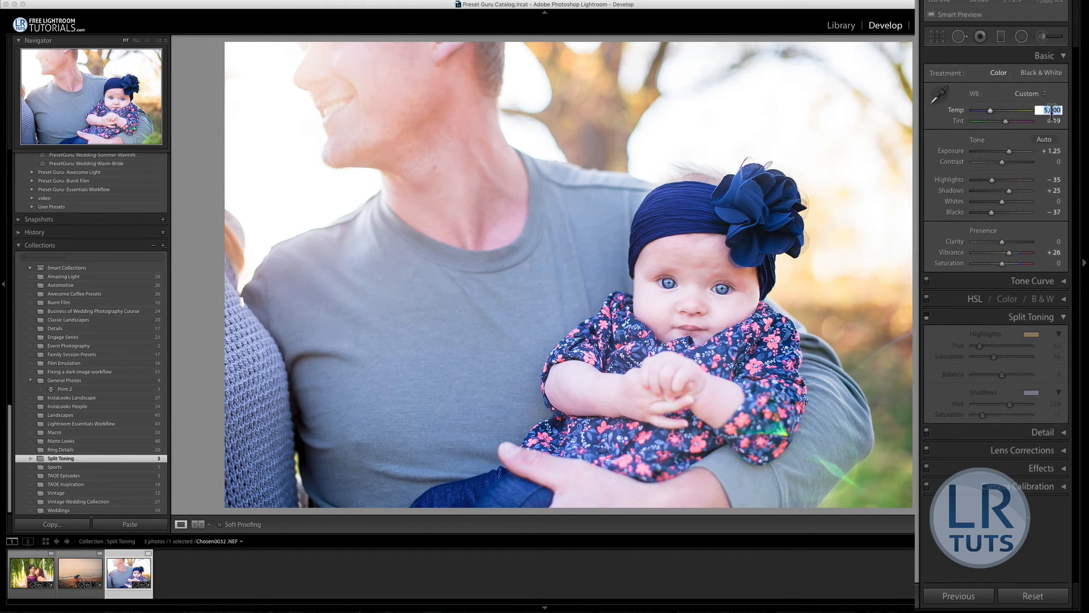
key("Up")
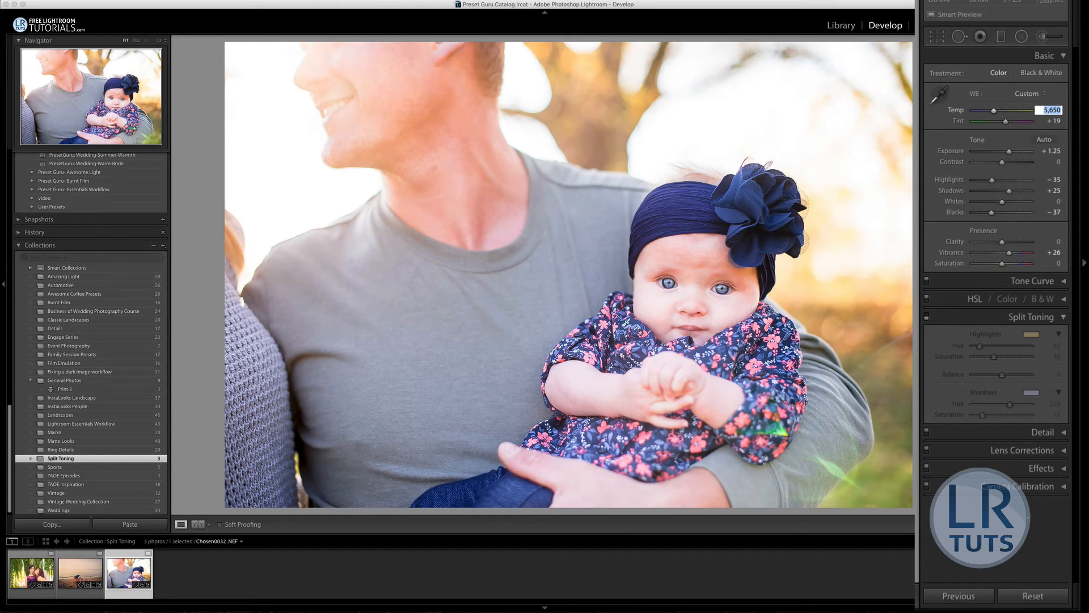
key("super+z")
key("Down")
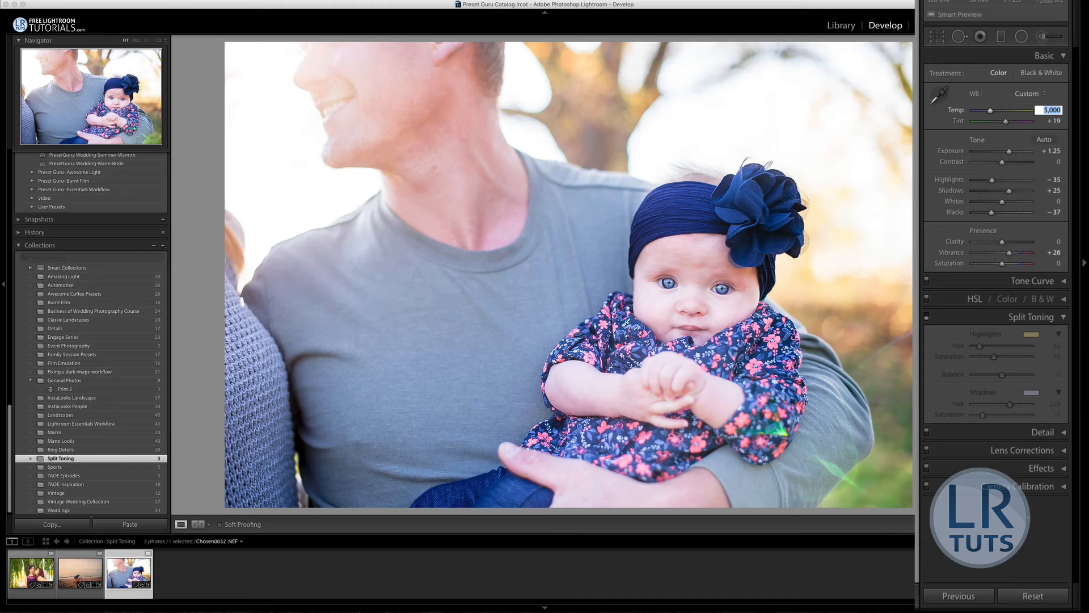
Turn split toning back on, test the highlights saturation at 100, and set it to 46
left_click(927, 317)
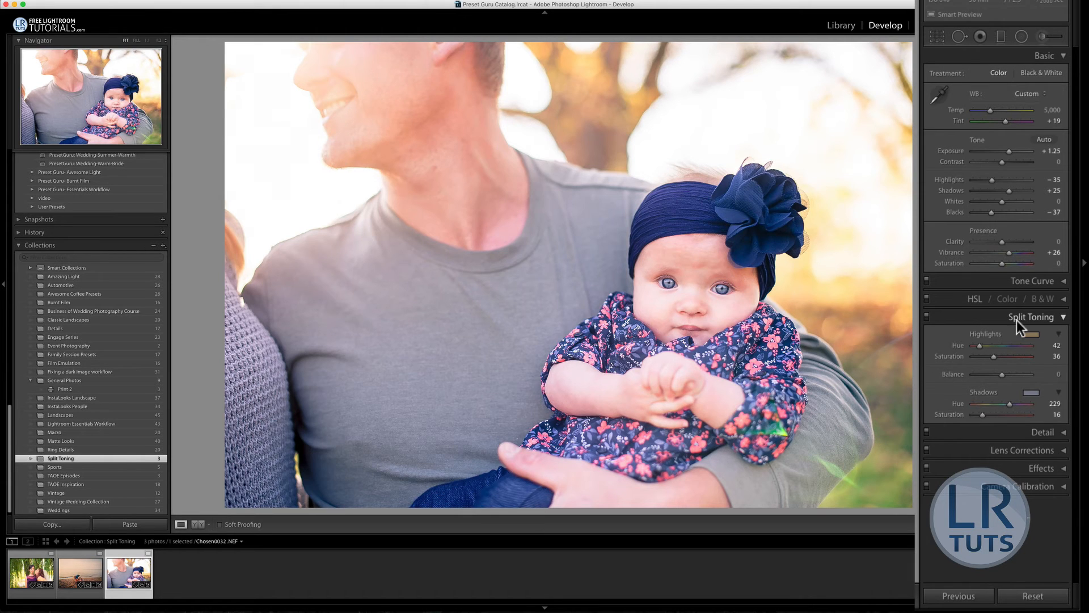
left_click(993, 356)
left_click_drag(1013, 356, 1030, 354)
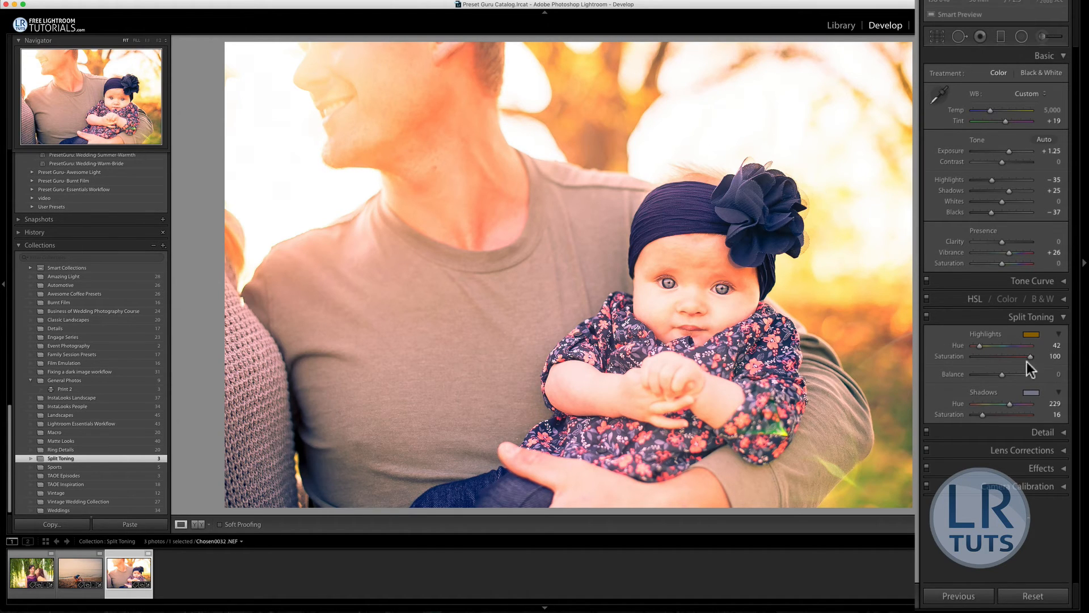
left_click_drag(1029, 358, 985, 352)
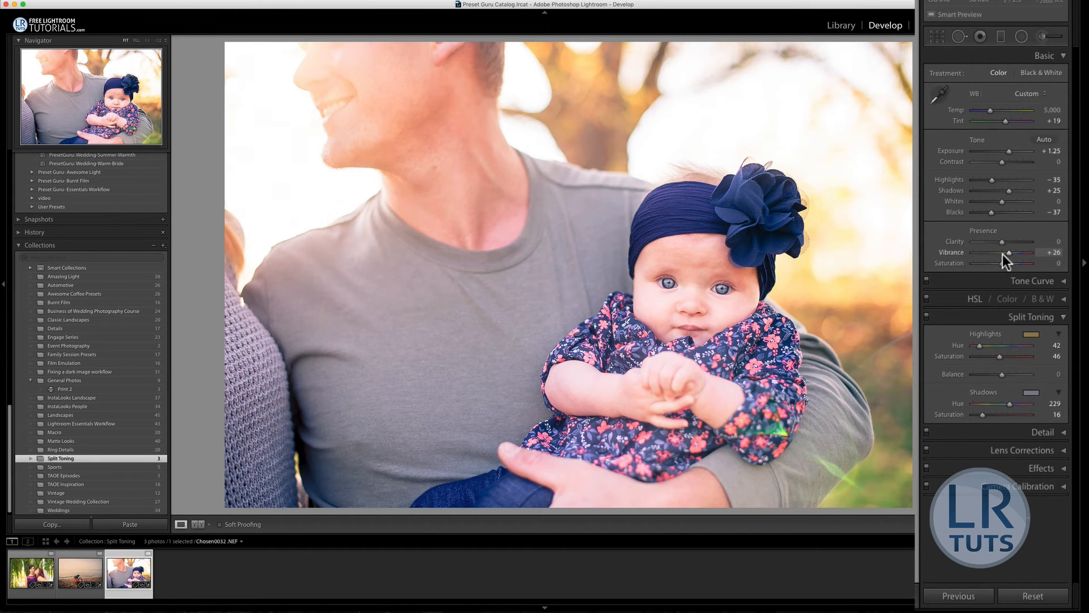
Test the vibrance at +73, and set it to +32
left_click_drag(1007, 253, 1020, 252)
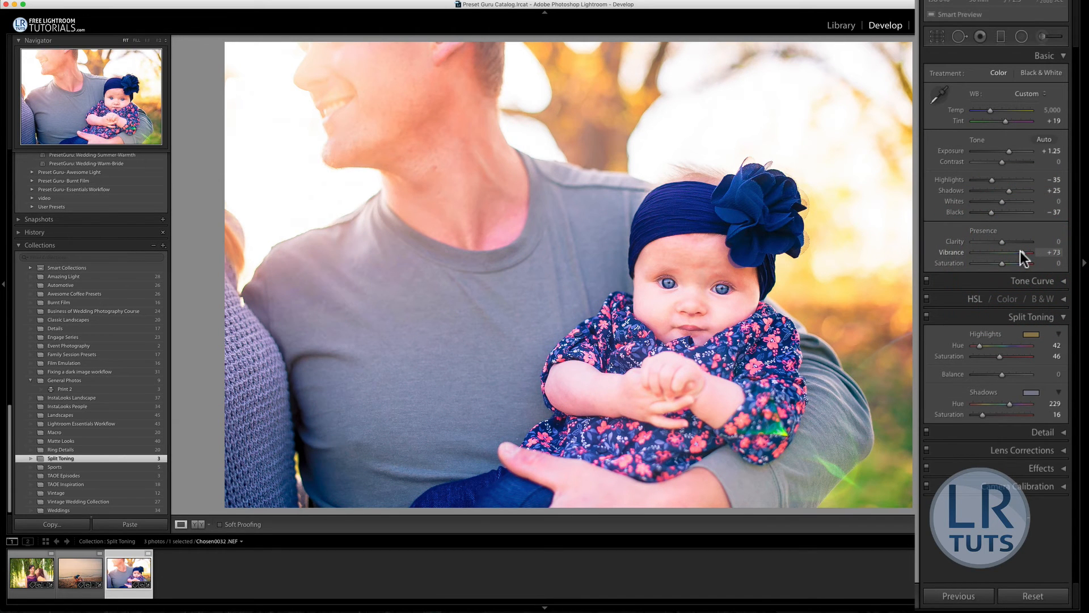
left_click_drag(1020, 251, 1009, 253)
Examine the photo's HSL hue, saturation and luminance adjustments, and collapse them again
left_click(1059, 299)
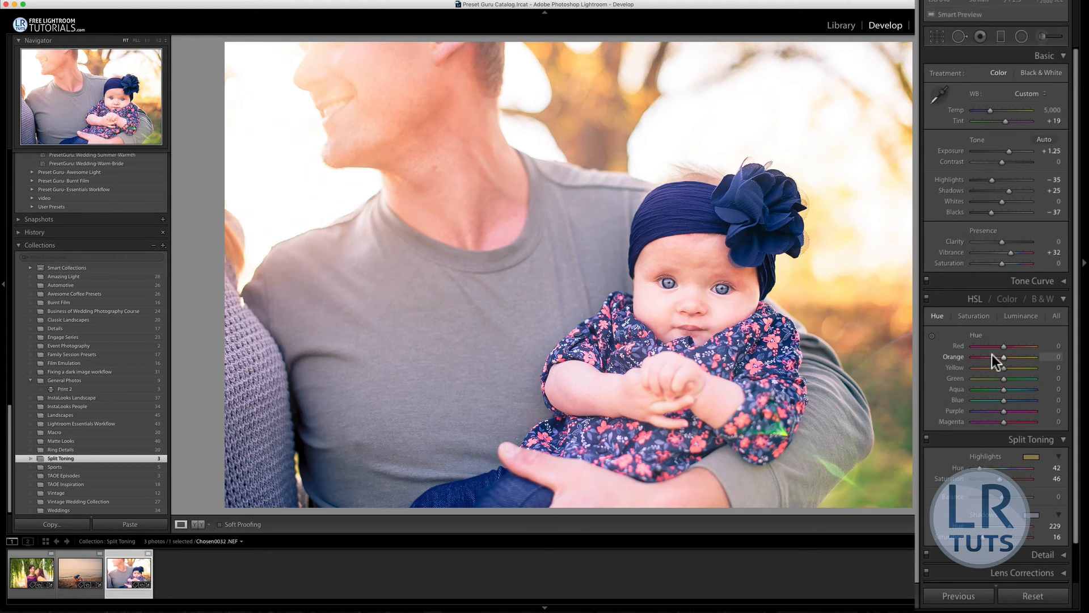
left_click(975, 316)
left_click(1016, 317)
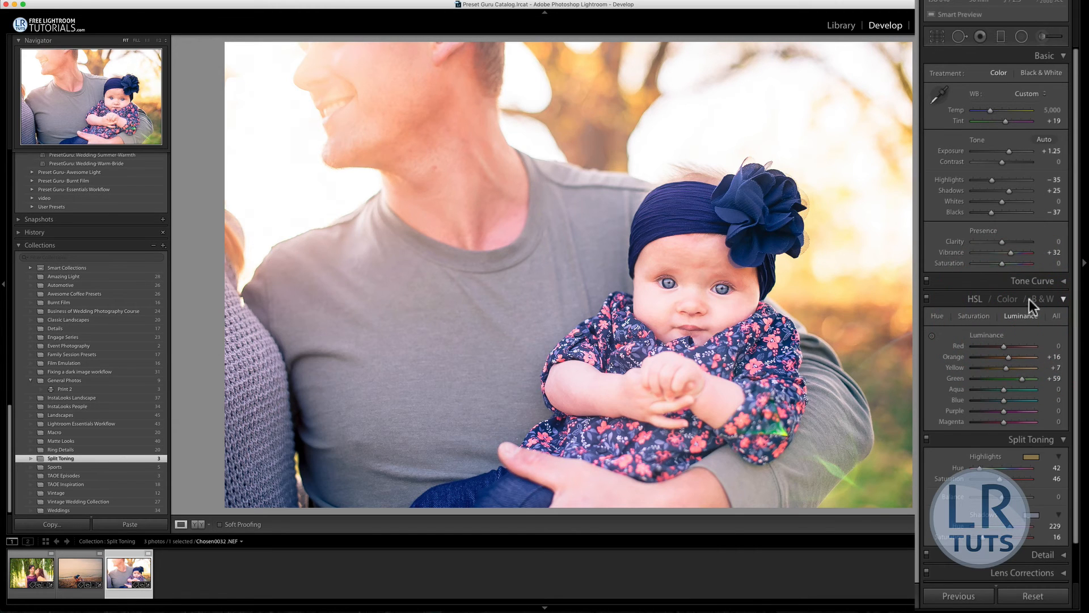
left_click(1059, 301)
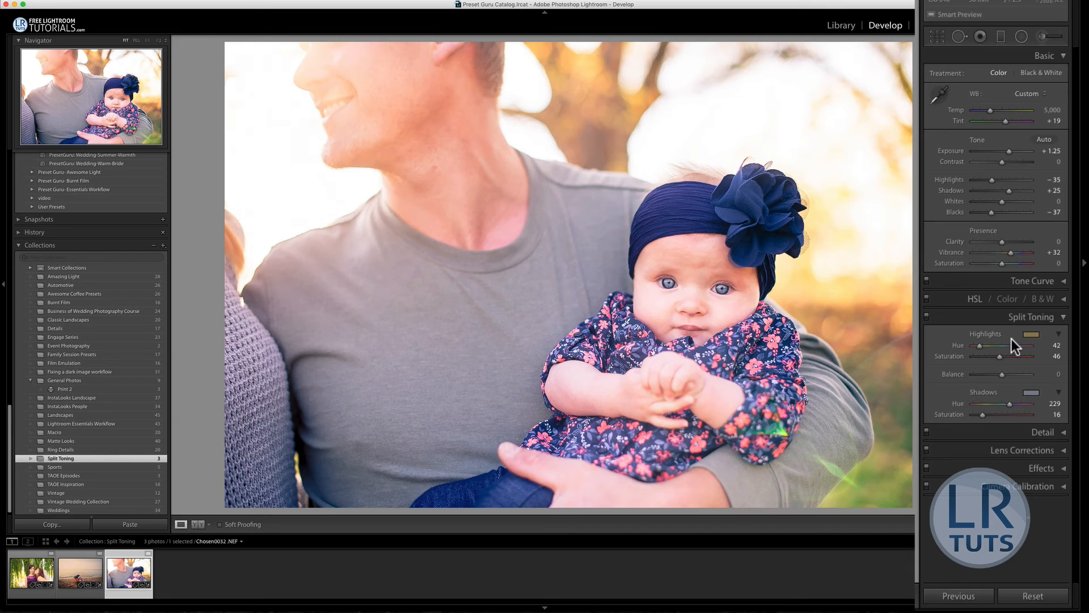